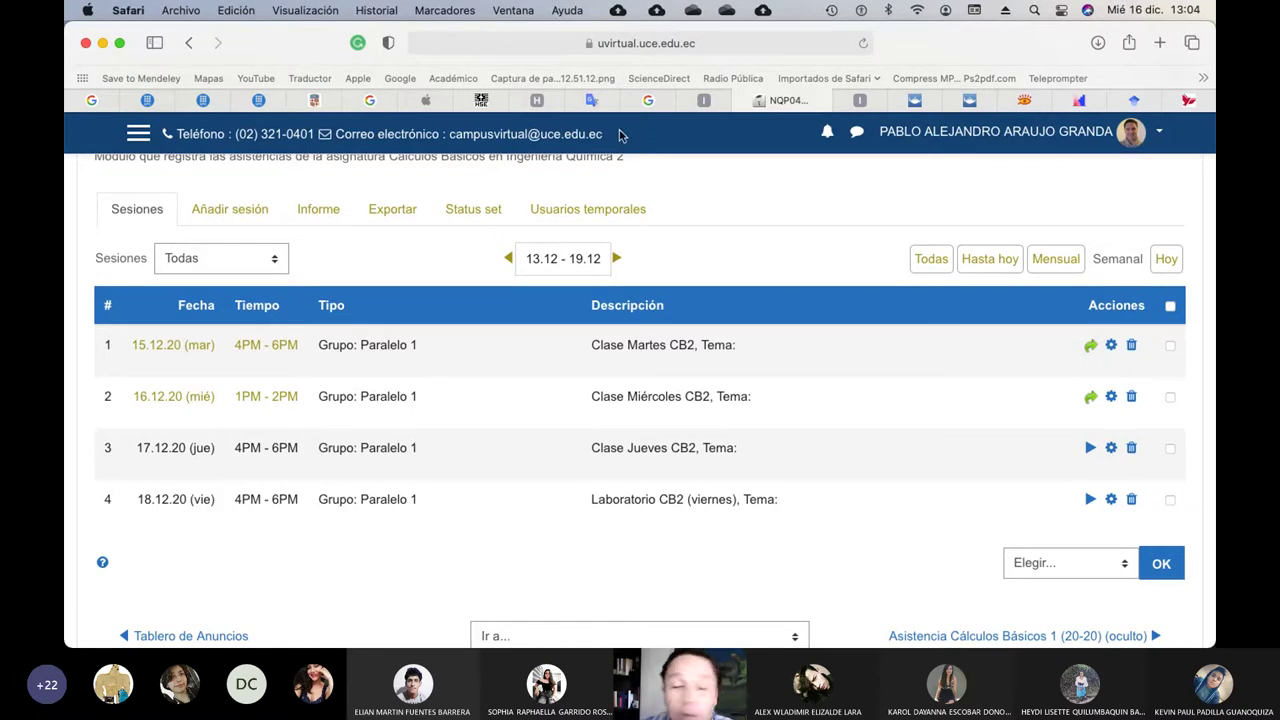
Step: Edit the Tuesday 15.12.20 attendance session, adding the topic "clase suspendida por problemas en casa del profesor" to its description
{"action": "left_click", "coordinate": [1112, 346]}
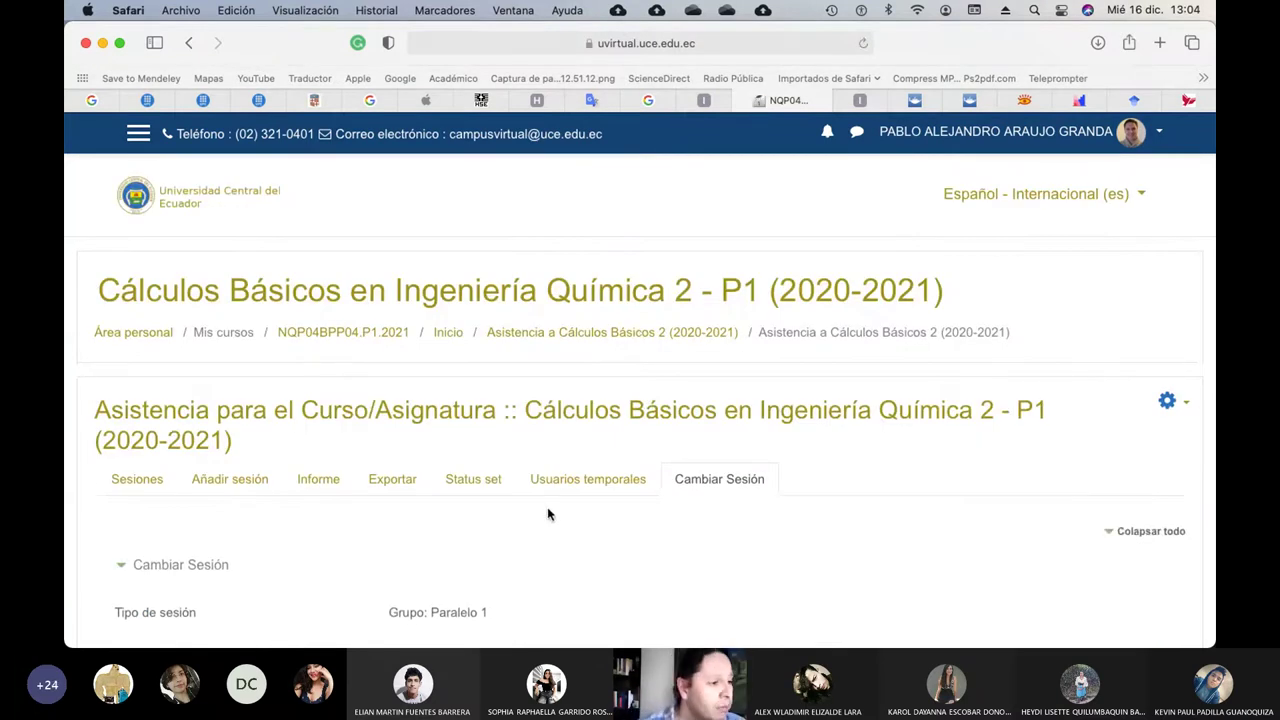
{"action": "scroll", "coordinate": [548, 514], "scroll_direction": "down", "scroll_amount": 5}
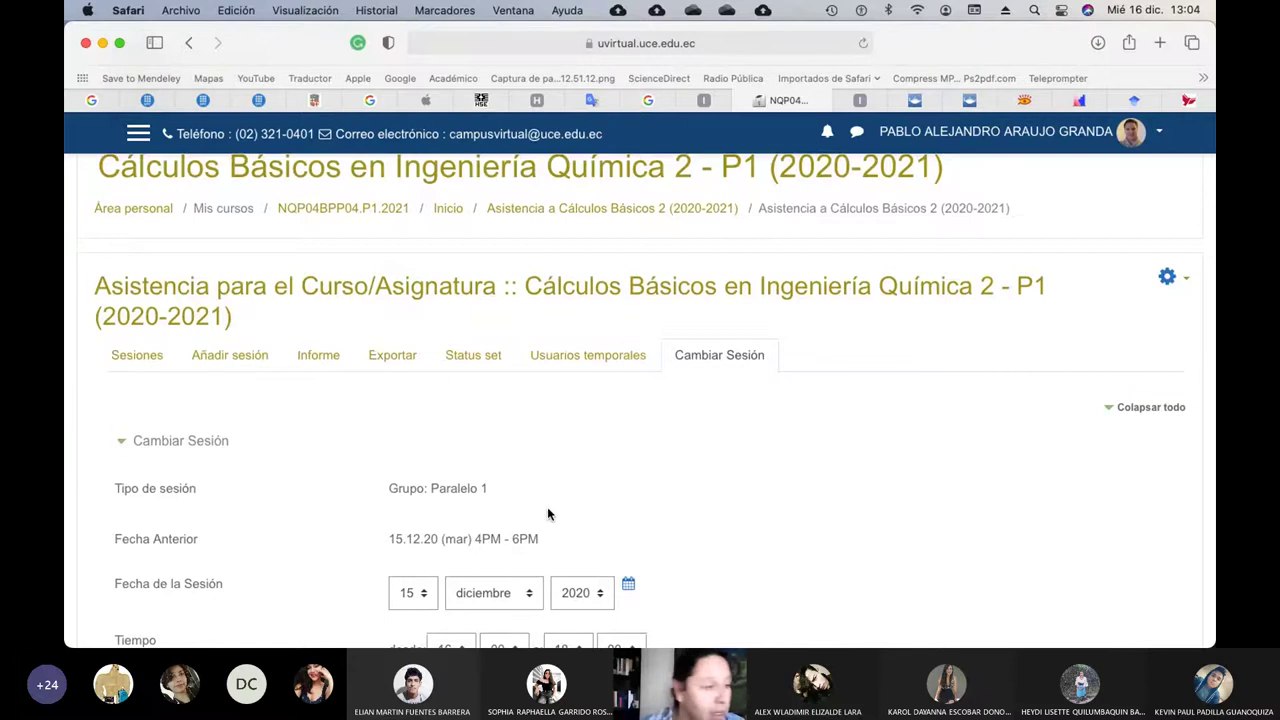
{"action": "scroll", "coordinate": [548, 514], "scroll_direction": "down", "scroll_amount": 3}
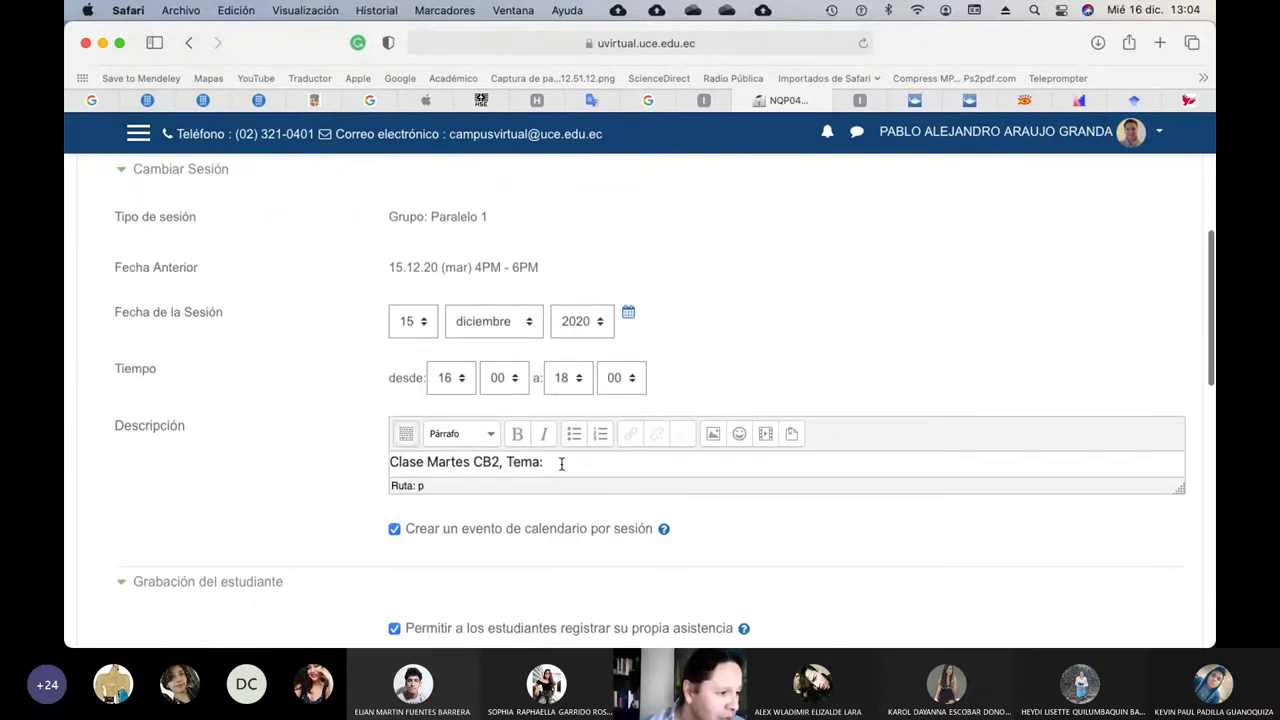
{"action": "left_click", "coordinate": [564, 463]}
{"action": "type", "text": "S"}
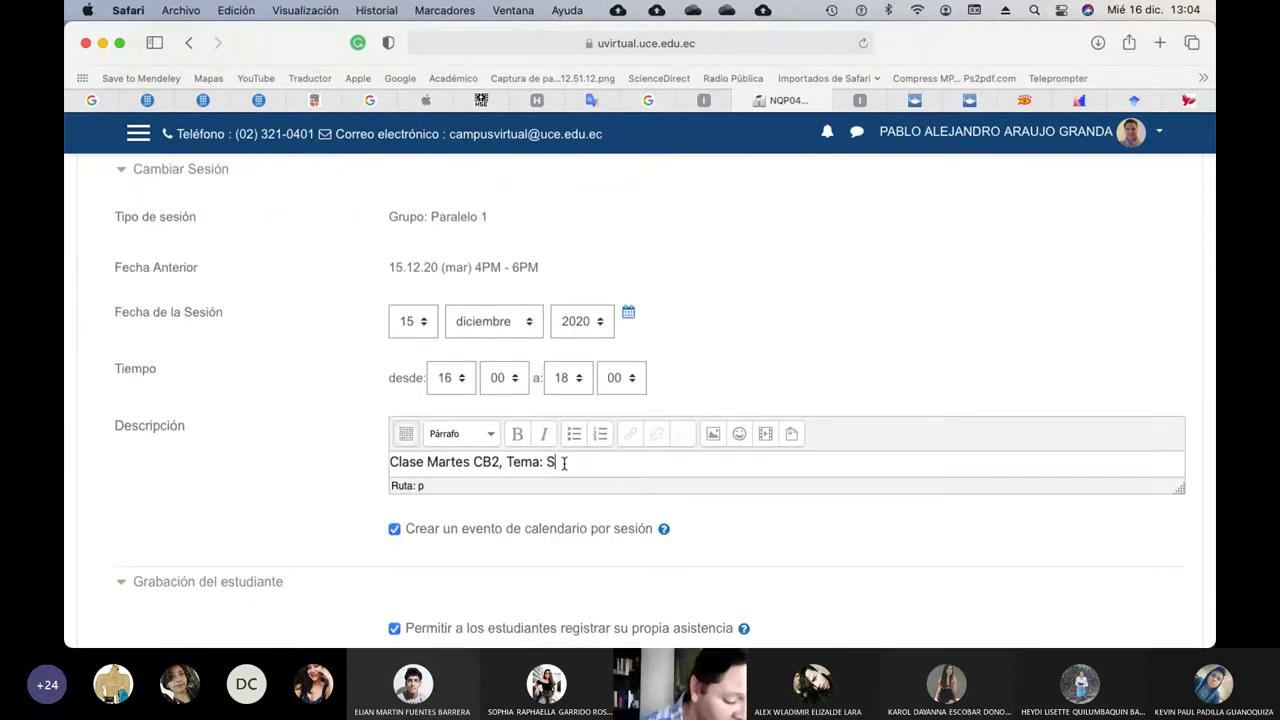
{"action": "key", "text": "BackSpace"}
{"action": "type", "text": "clases"}
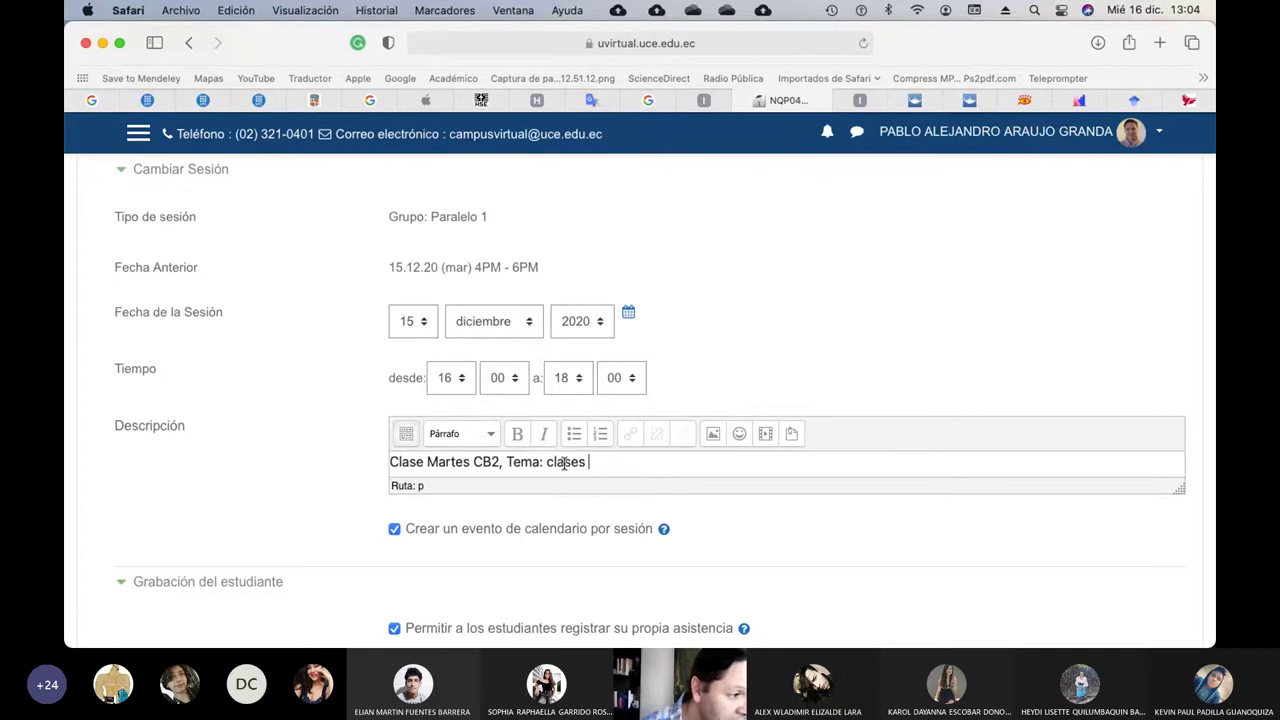
{"action": "key", "text": "BackSpace"}
{"action": "type", "text": "suspen"}
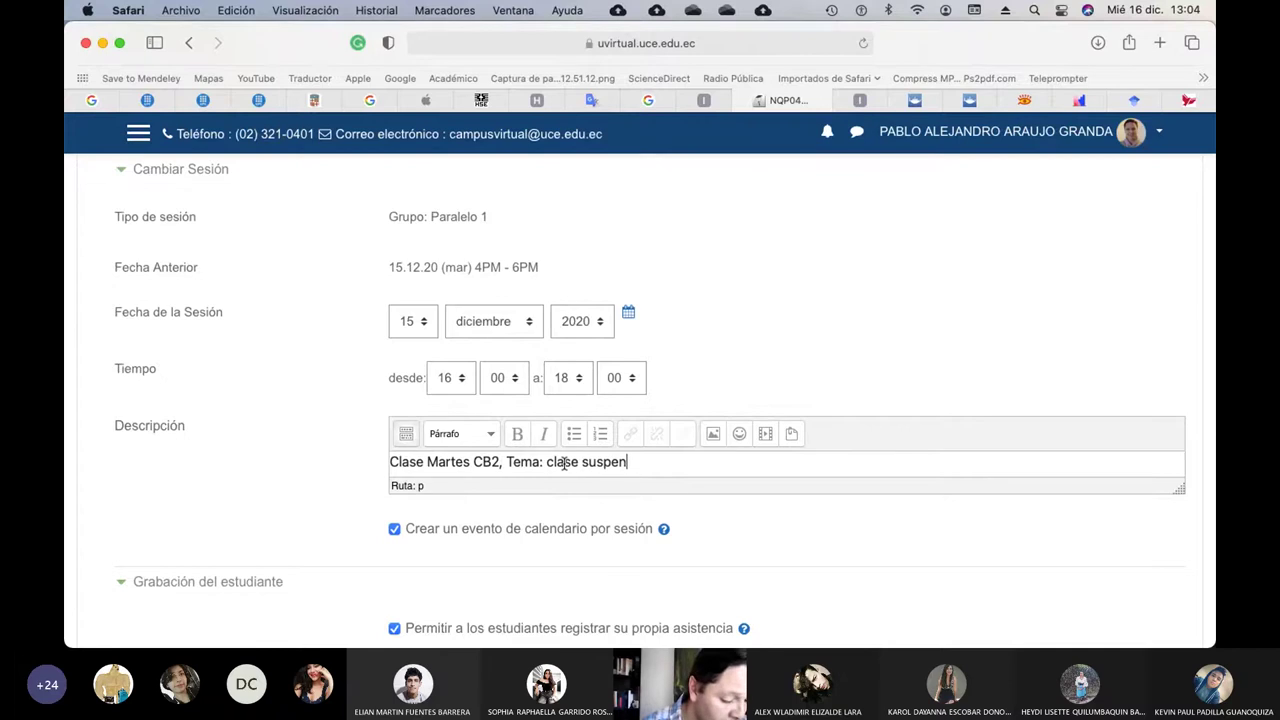
{"action": "type", "text": "dida por pro"}
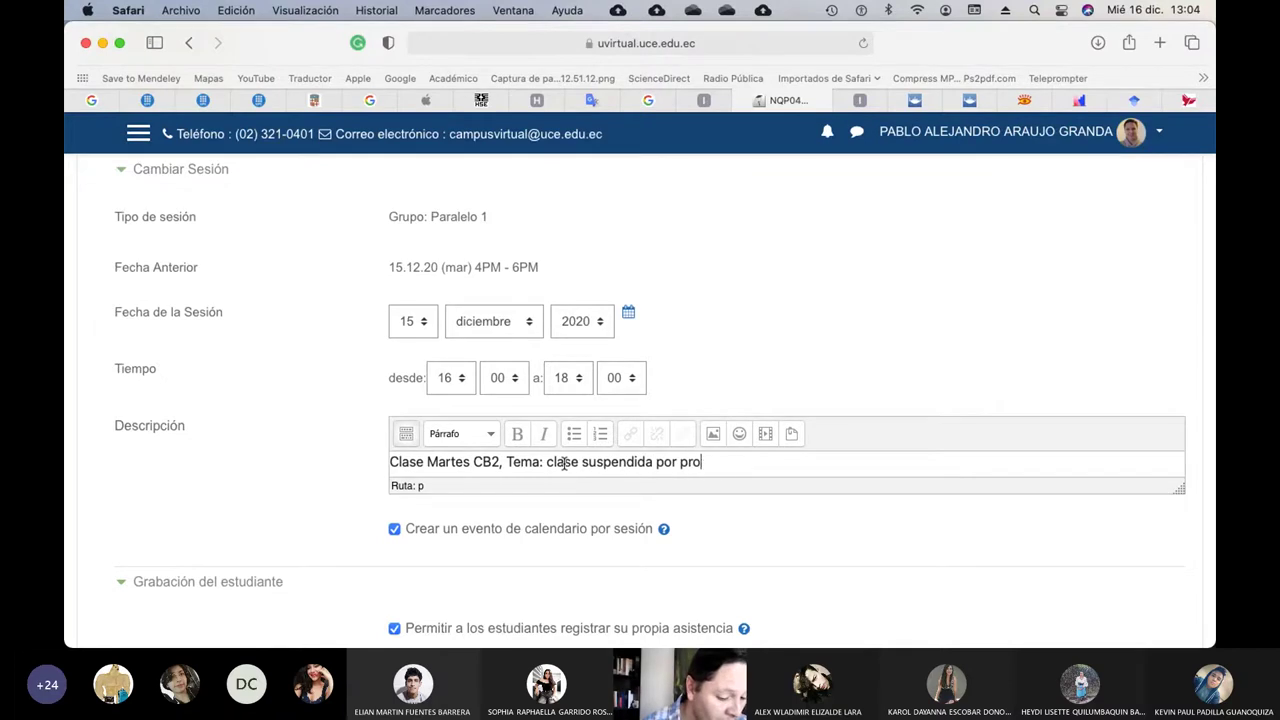
{"action": "type", "text": "blemas"}
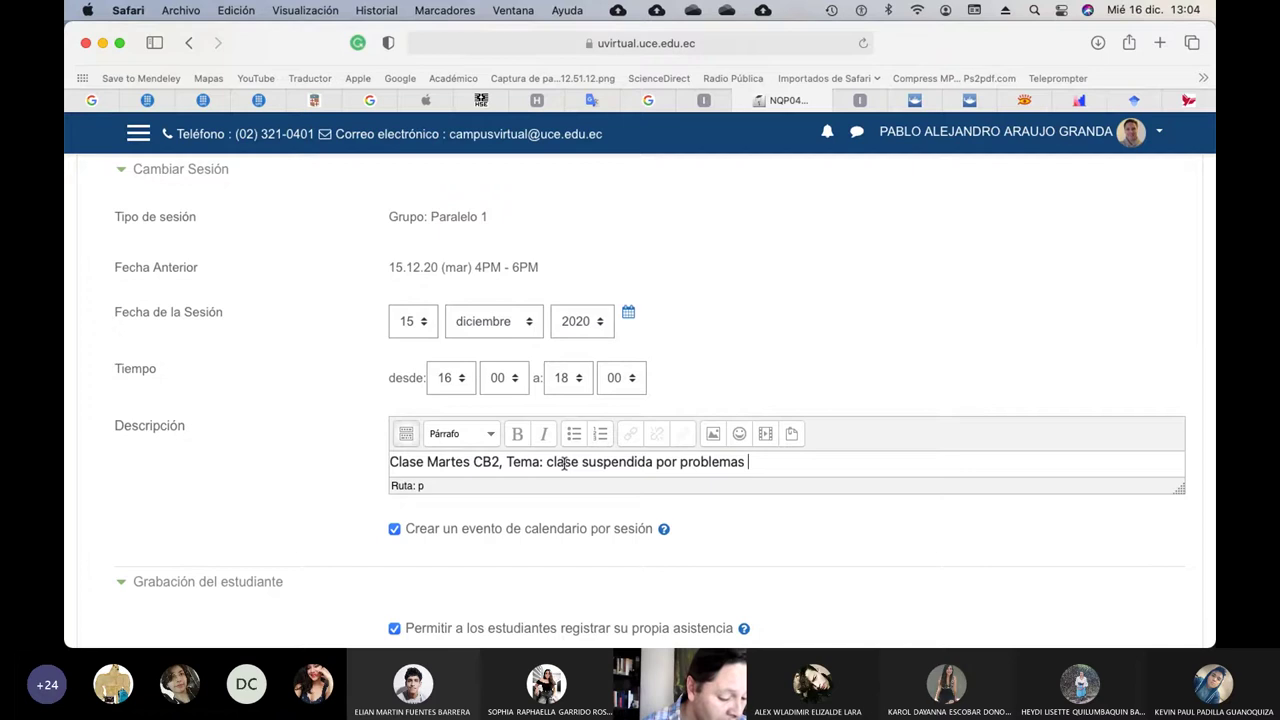
{"action": "type", "text": " en casa de"}
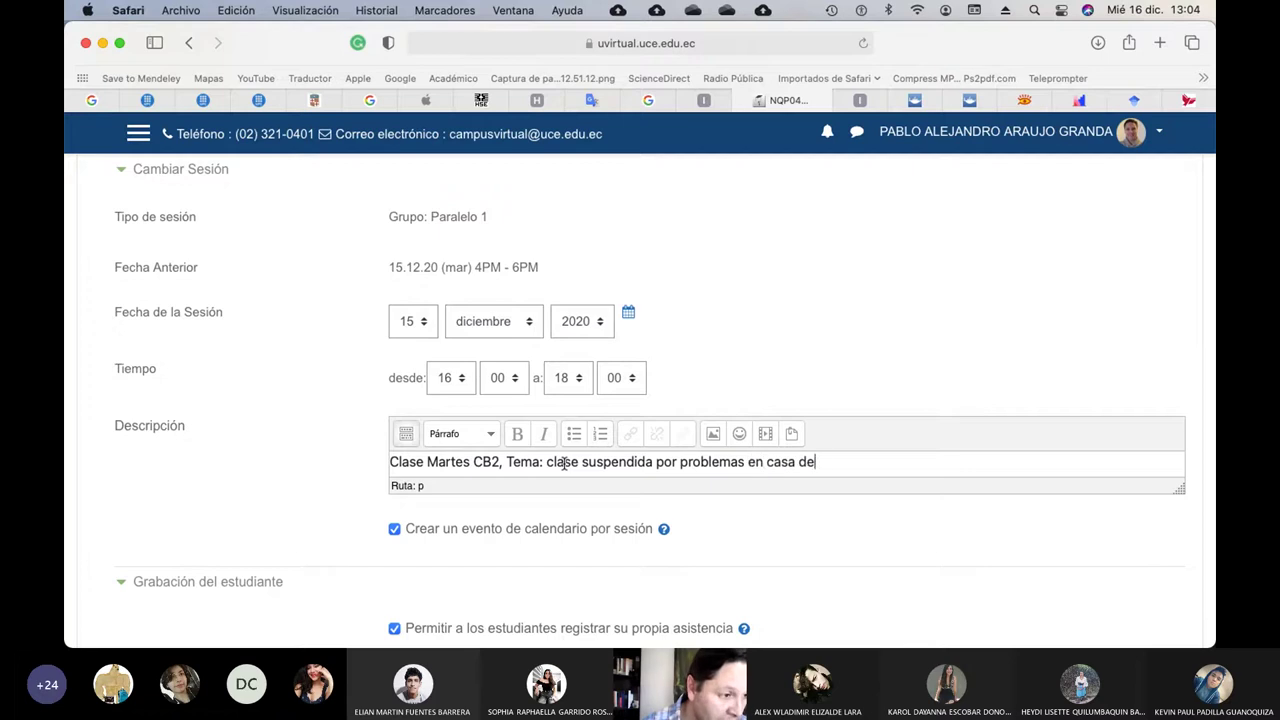
{"action": "type", "text": "l profesor"}
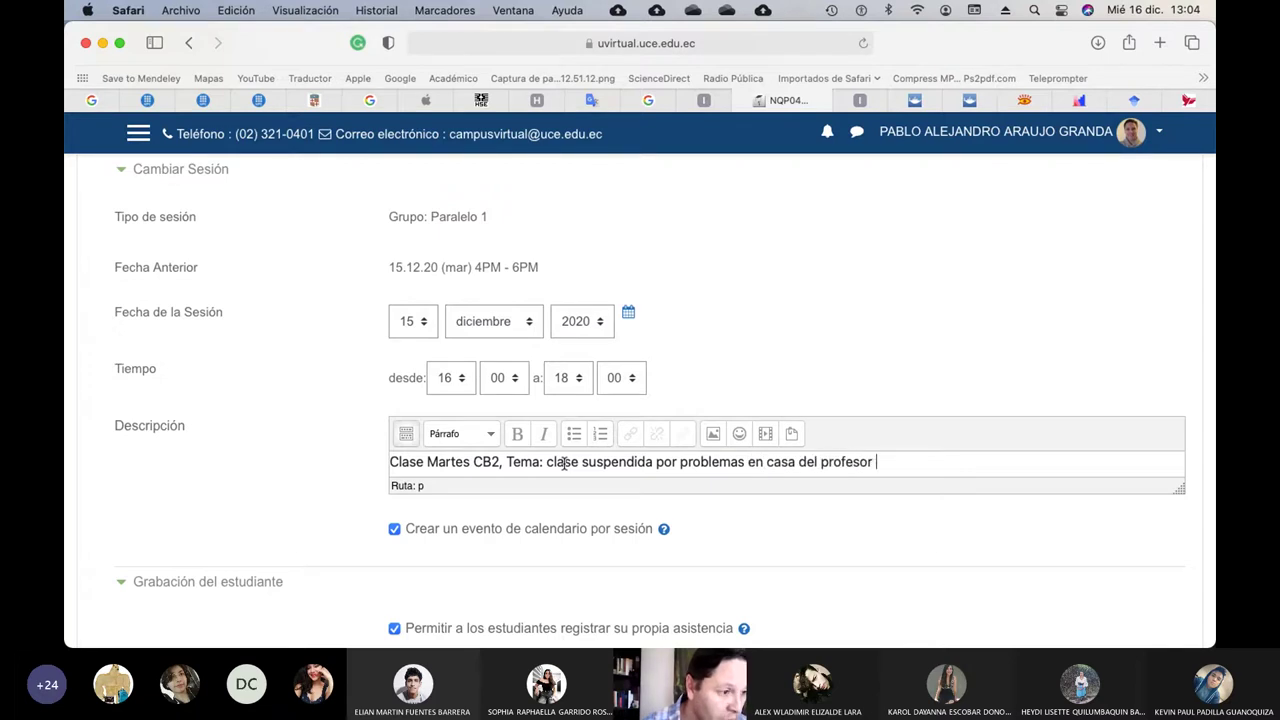
Step: Append ", Se la recuperará al final del semestre." to the Tuesday session's description and save the session
{"action": "type", "text": ", Se la"}
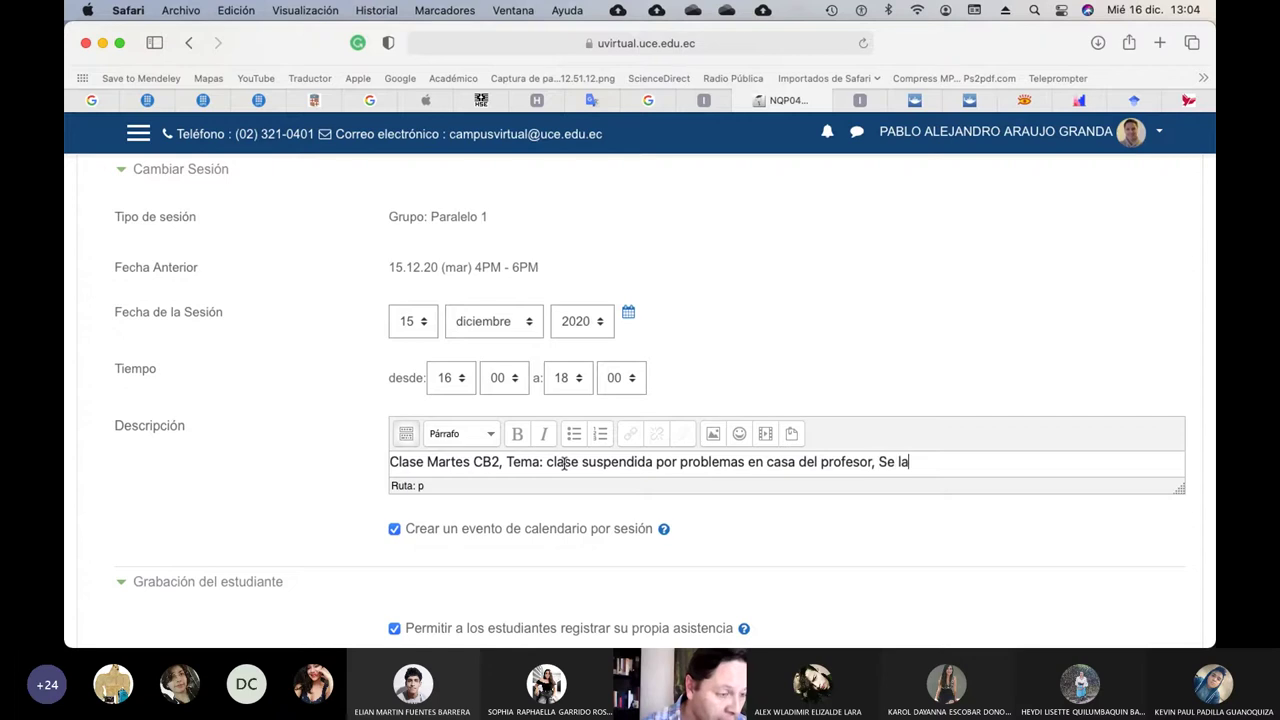
{"action": "type", "text": " recuperará el"}
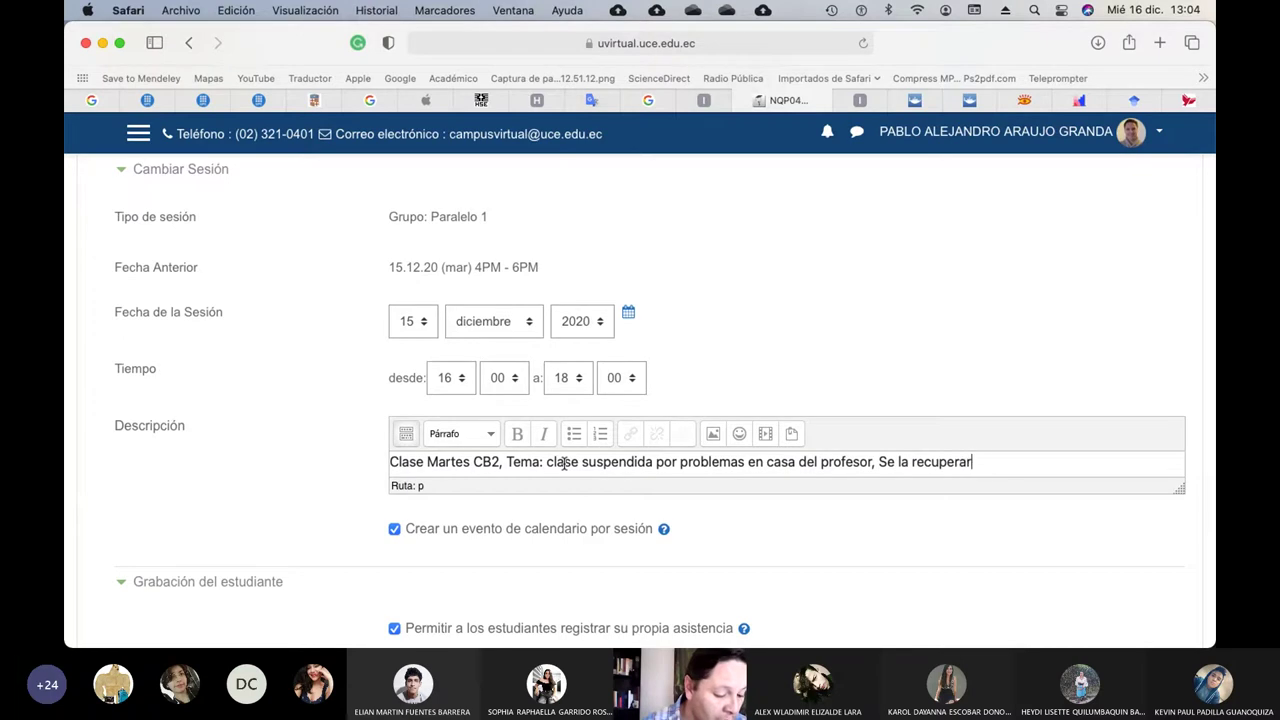
{"action": "key", "text": "BackSpace"}
{"action": "key", "text": "BackSpace"}
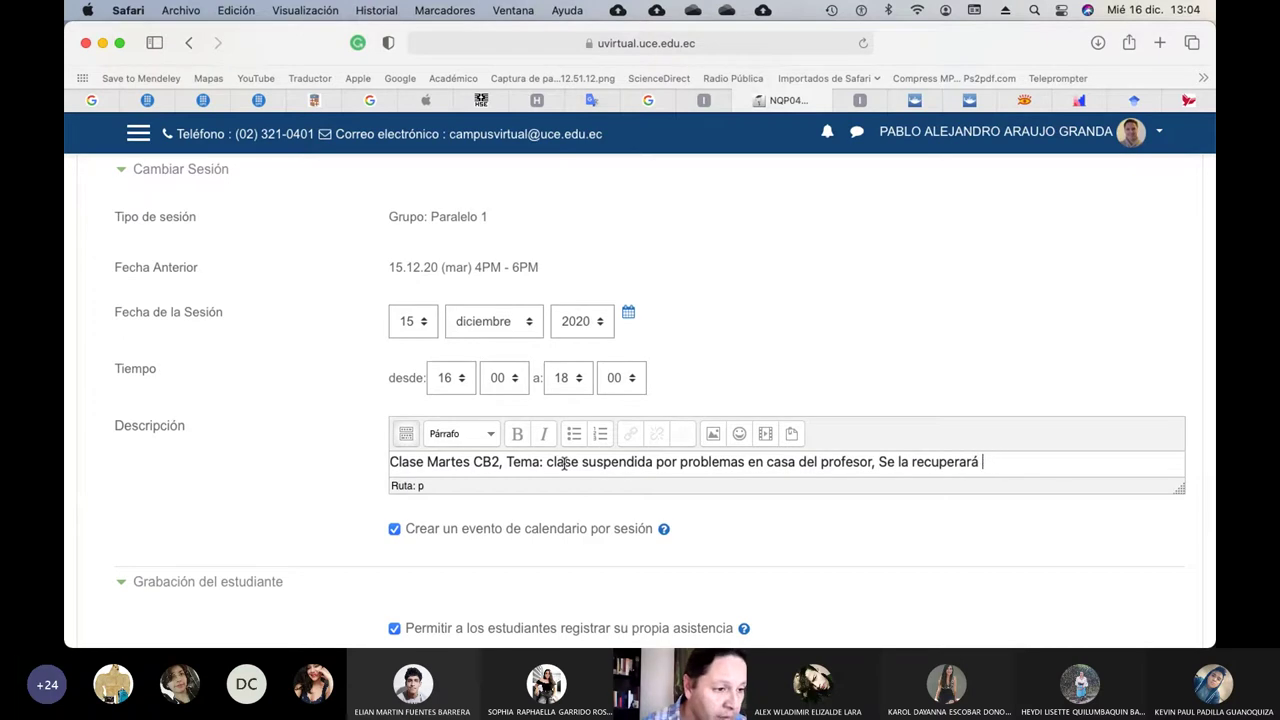
{"action": "type", "text": "al final del s"}
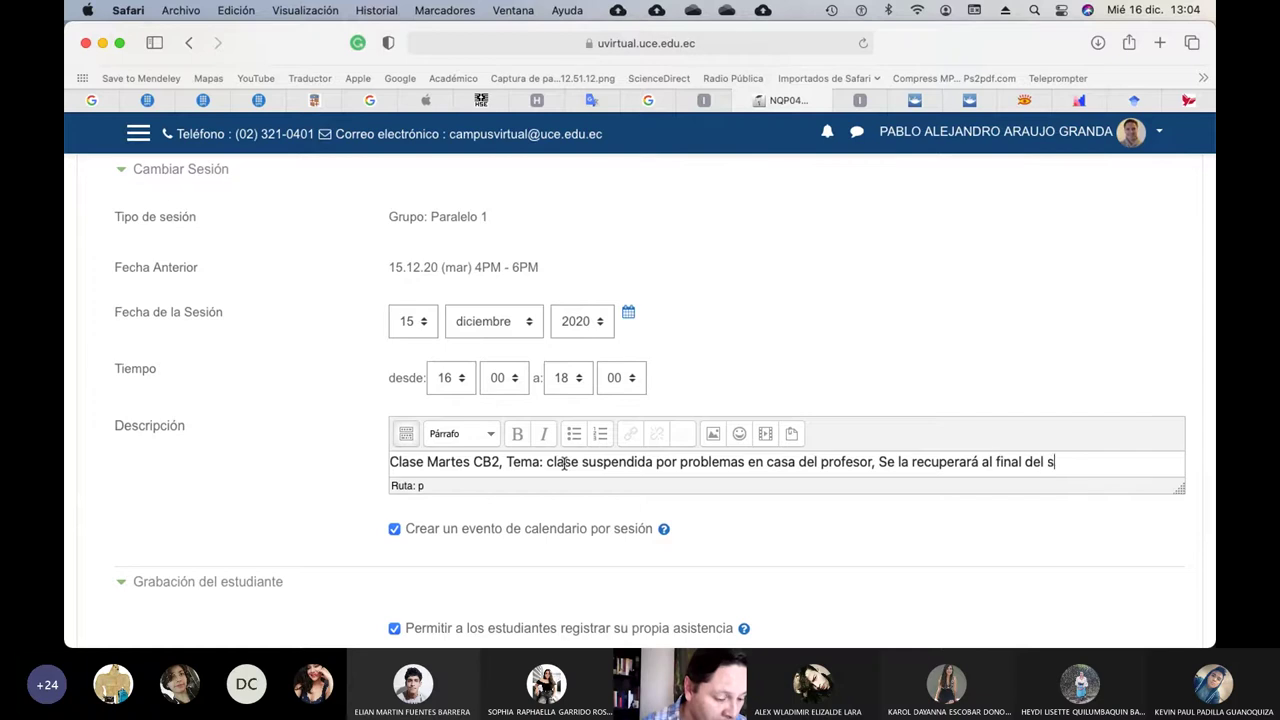
{"action": "type", "text": "emestre."}
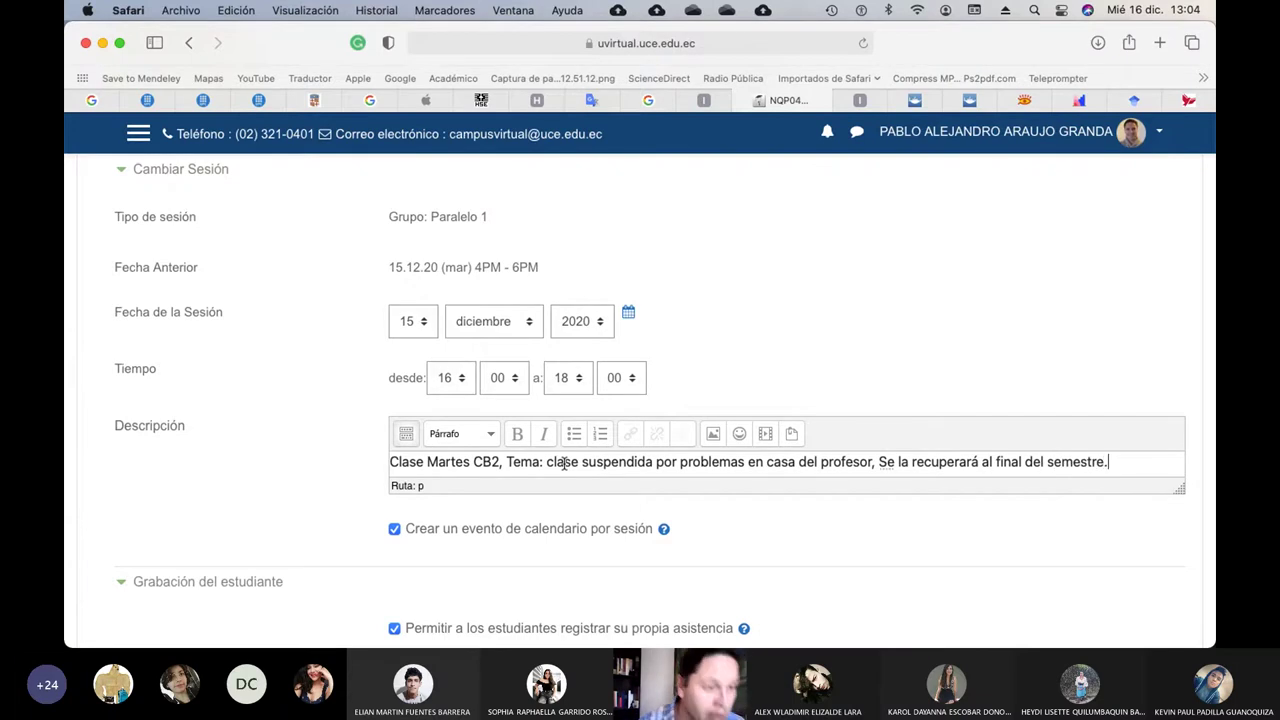
{"action": "scroll", "coordinate": [655, 415], "scroll_direction": "down", "scroll_amount": 8}
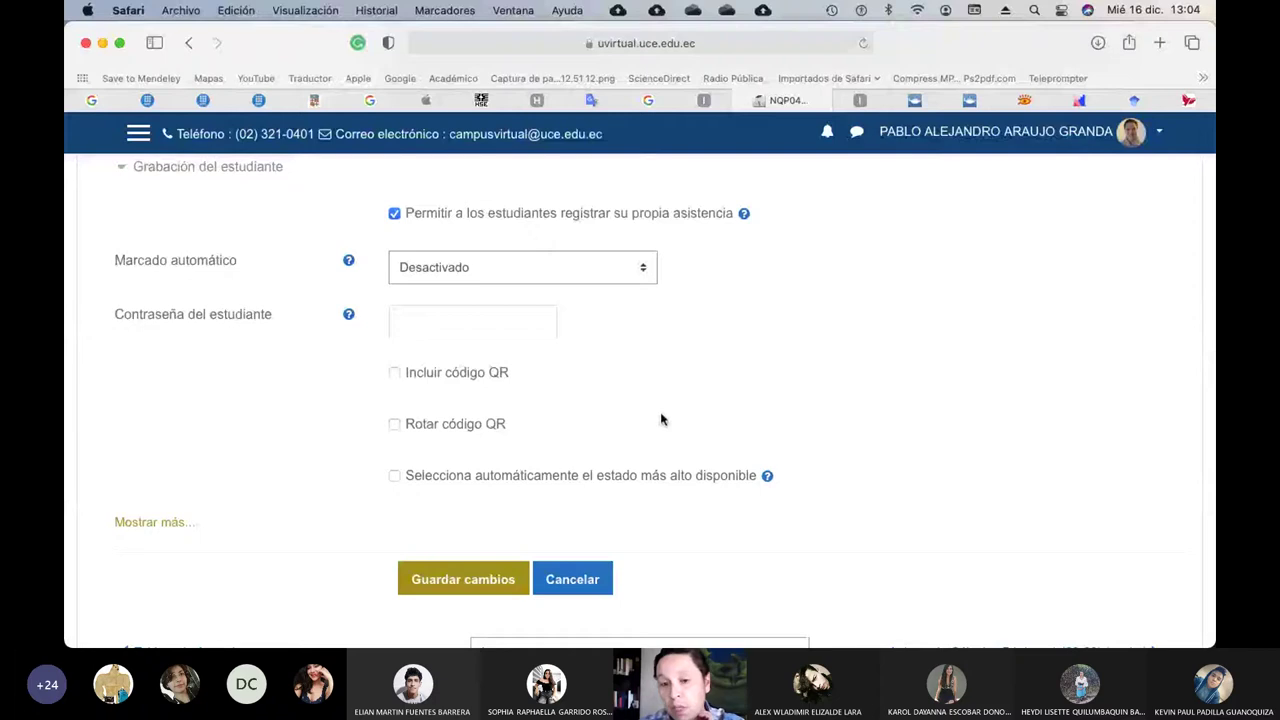
{"action": "left_click", "coordinate": [478, 582]}
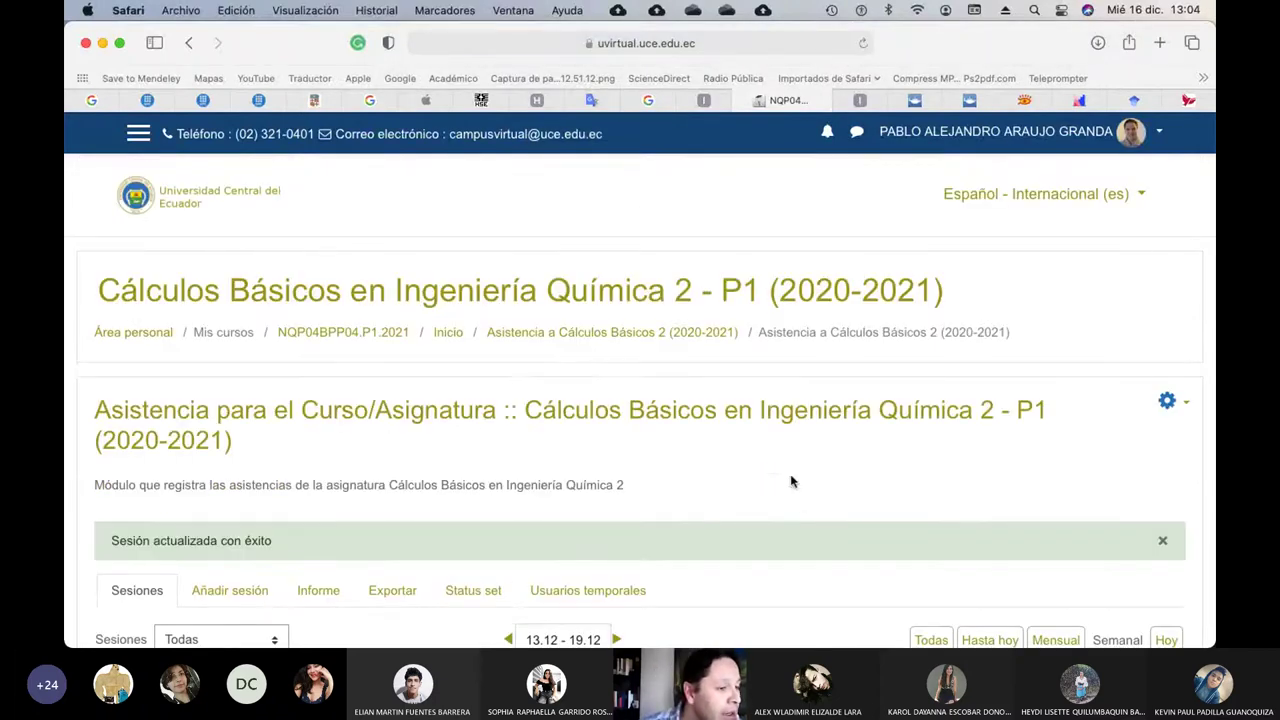
Step: Add the topic "Necesidades Energéticas de una persona" to the Wednesday 16.12.20 session's description and save the session
{"action": "scroll", "coordinate": [791, 480], "scroll_direction": "down", "scroll_amount": 4}
{"action": "scroll", "coordinate": [791, 480], "scroll_direction": "down", "scroll_amount": 1}
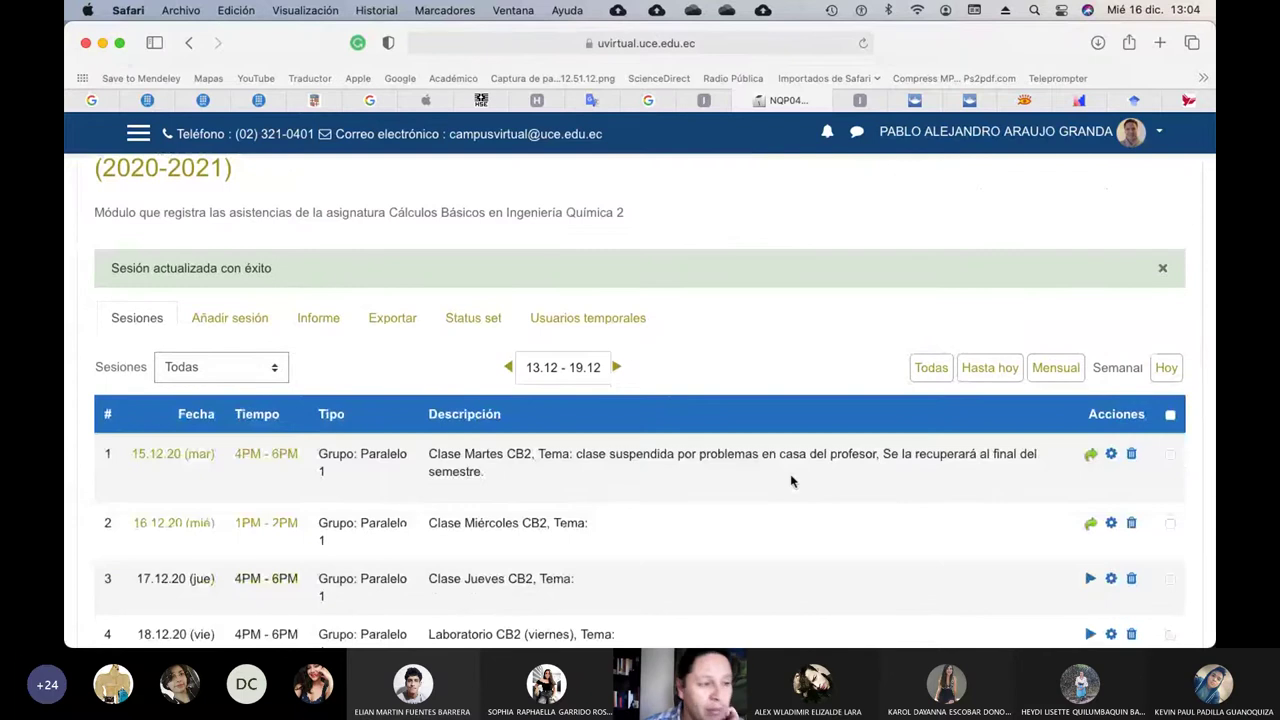
{"action": "scroll", "coordinate": [924, 460], "scroll_direction": "down", "scroll_amount": 3}
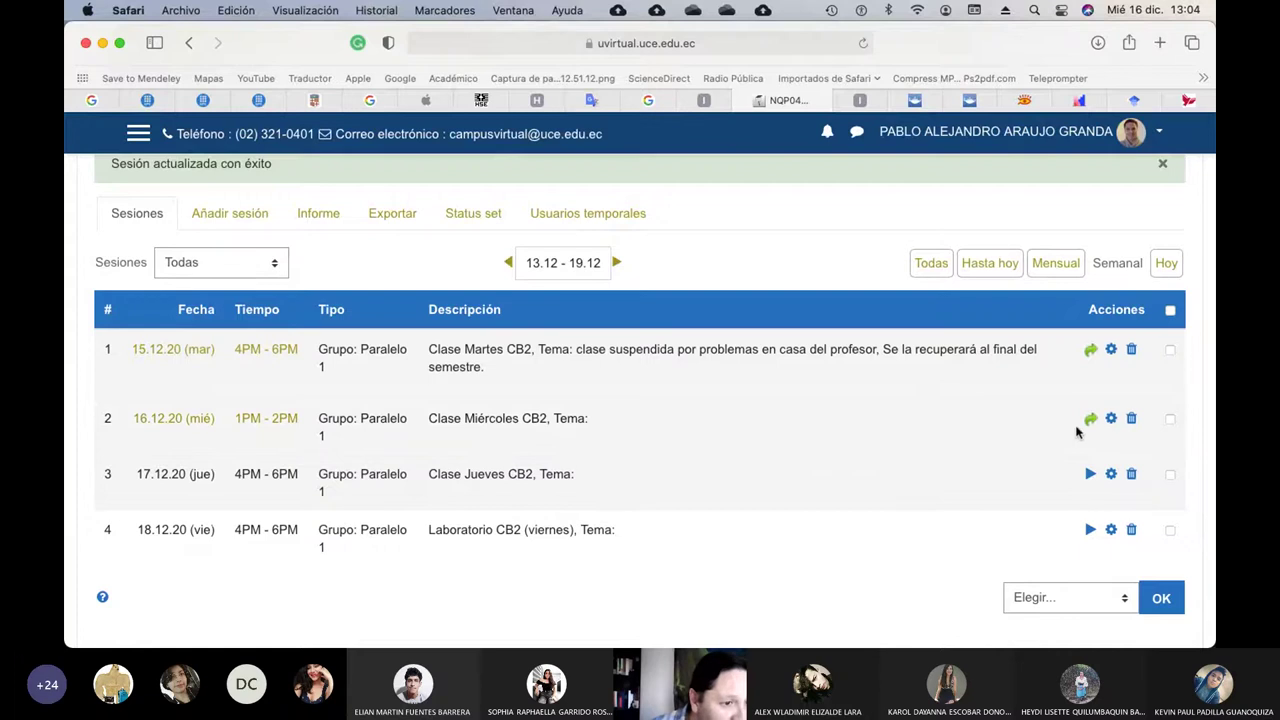
{"action": "left_click", "coordinate": [1110, 420]}
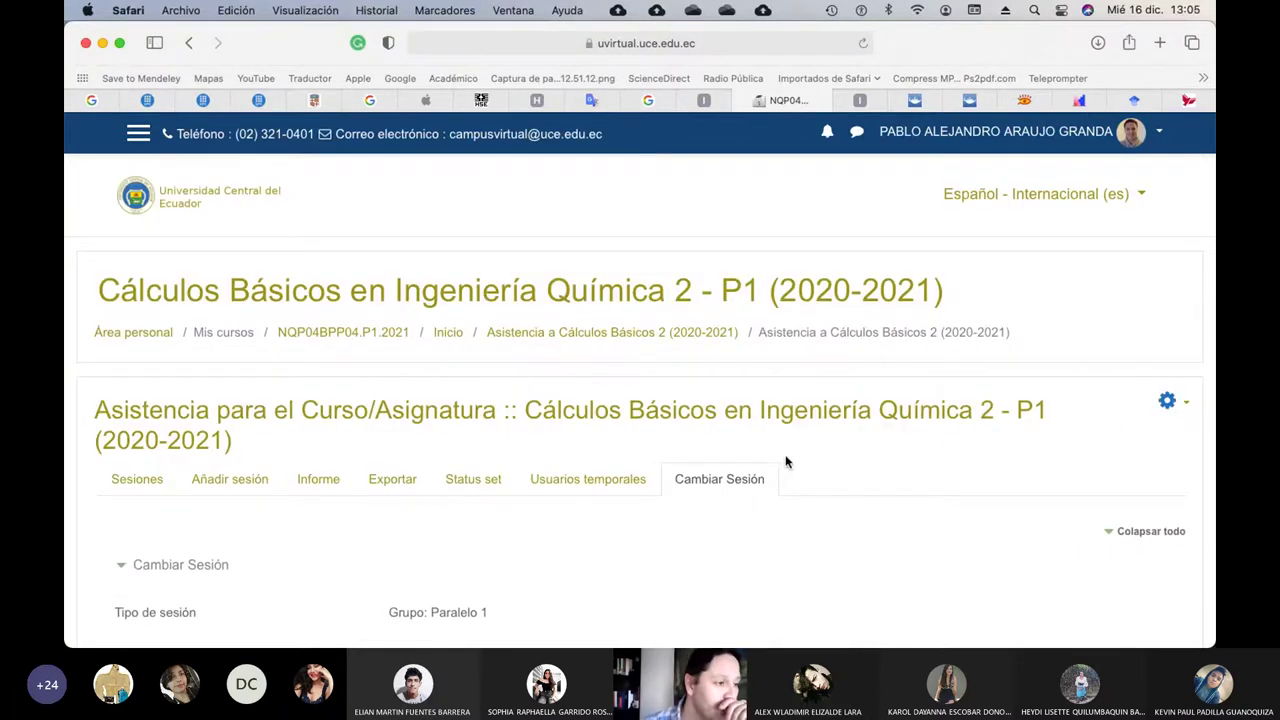
{"action": "scroll", "coordinate": [786, 460], "scroll_direction": "down", "scroll_amount": 5}
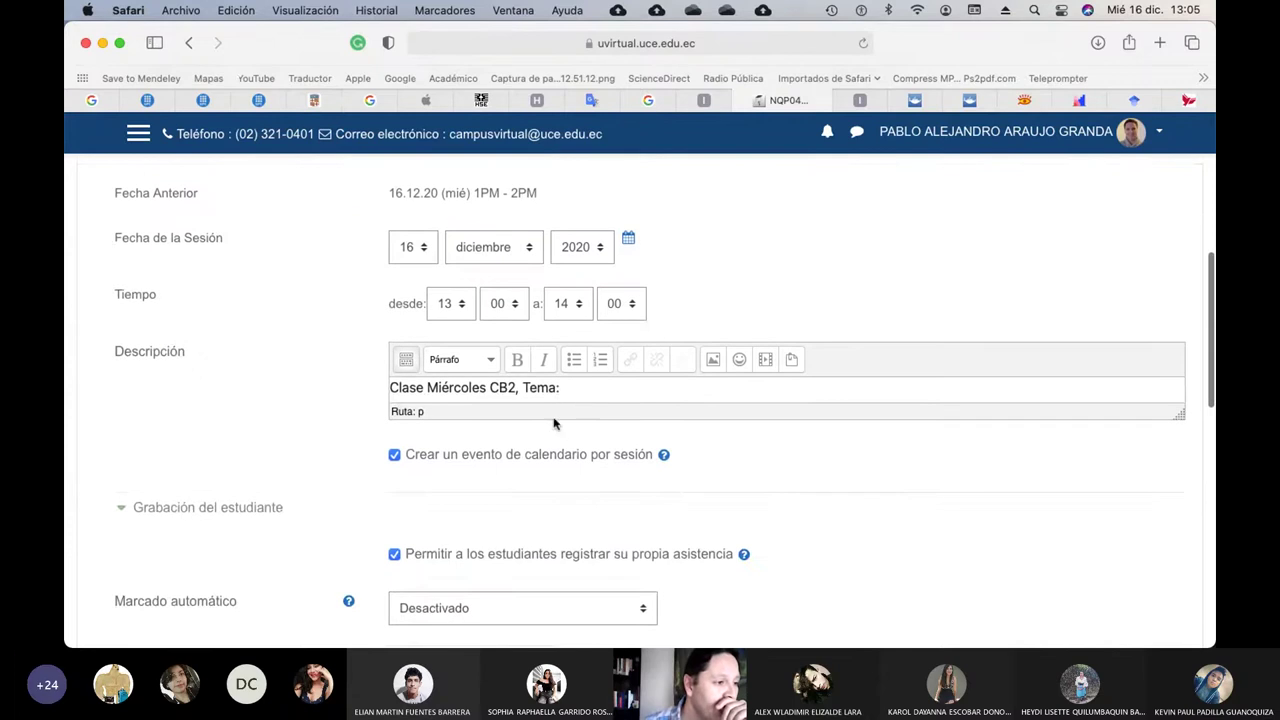
{"action": "left_click", "coordinate": [575, 388]}
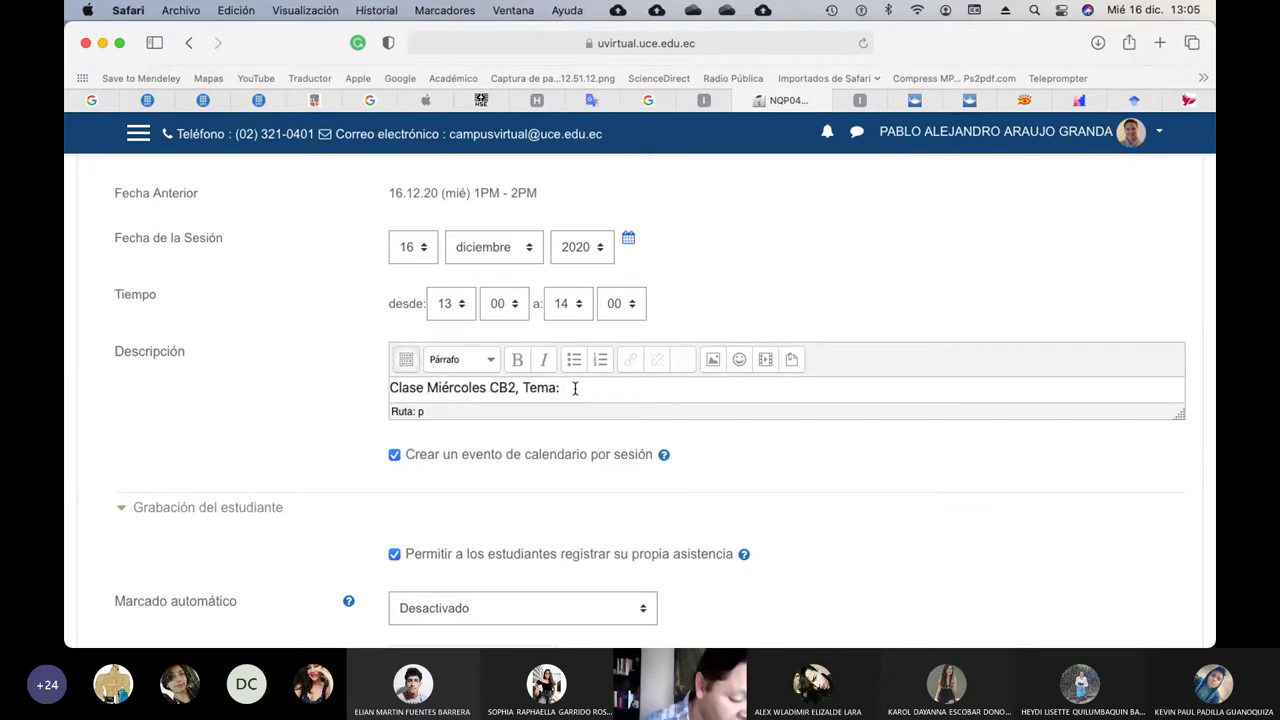
{"action": "type", "text": "Necesidad"}
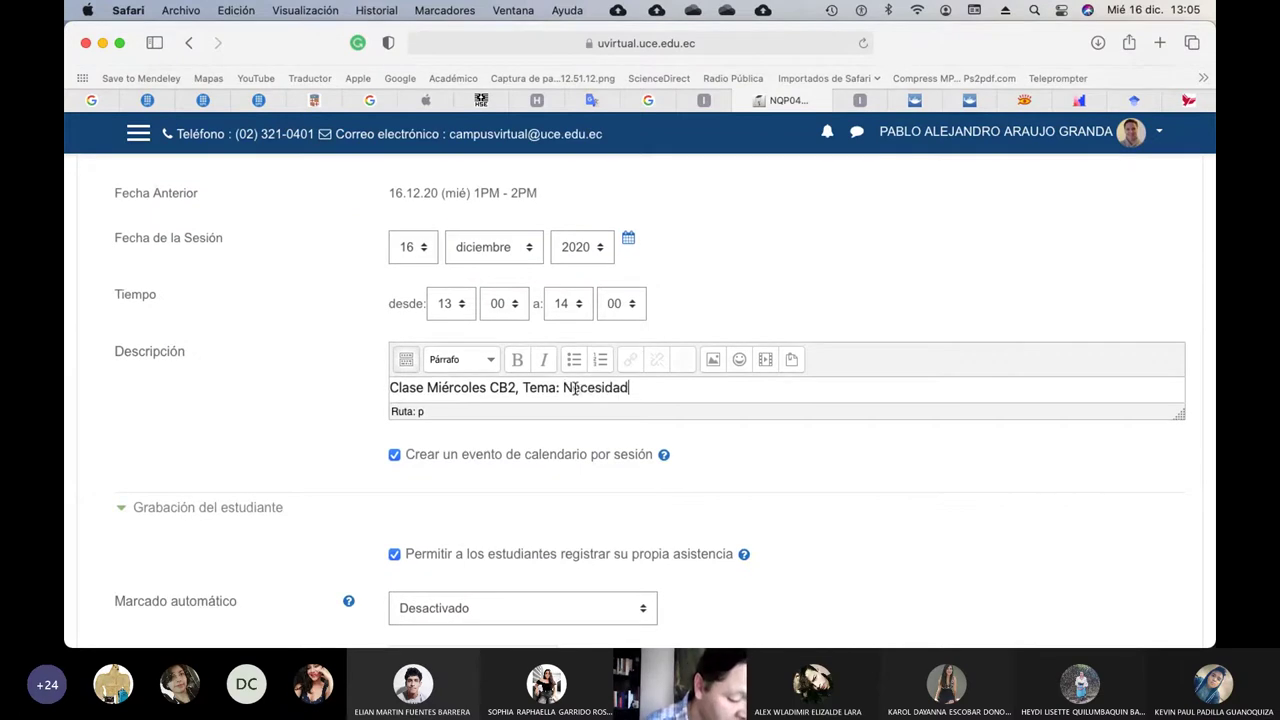
{"action": "type", "text": "es Energé"}
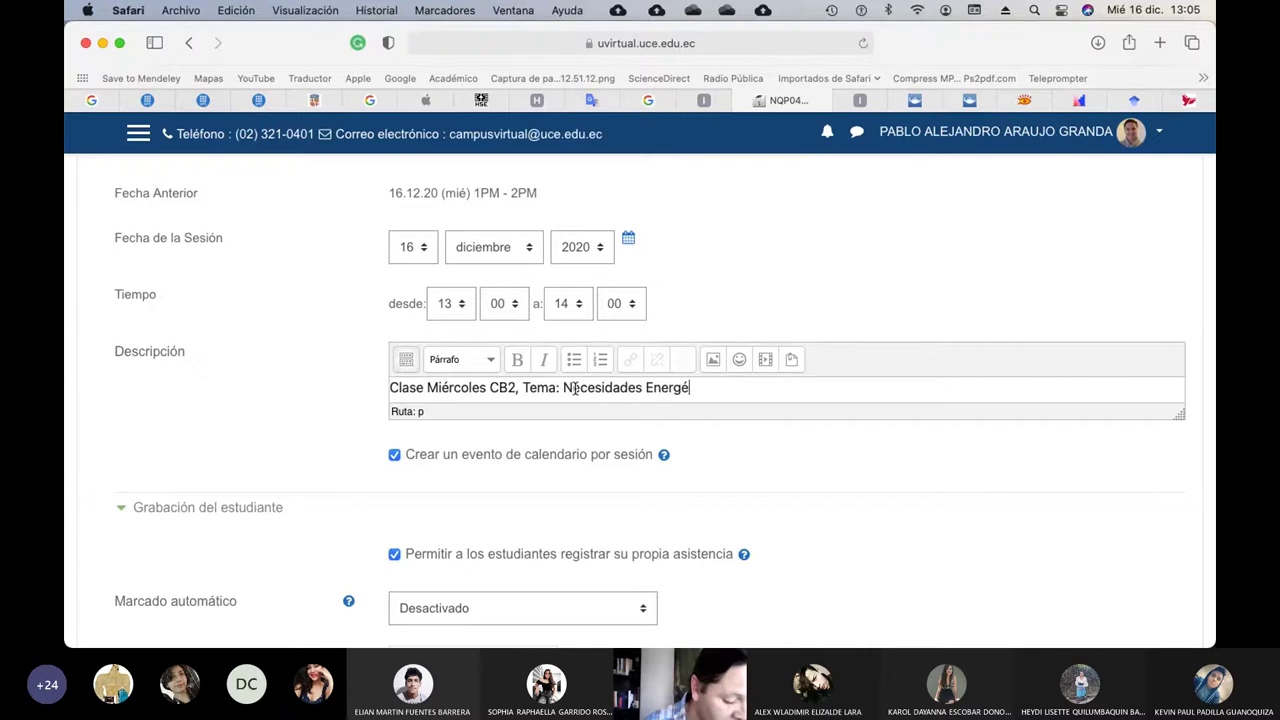
{"action": "type", "text": "ticas de una persona"}
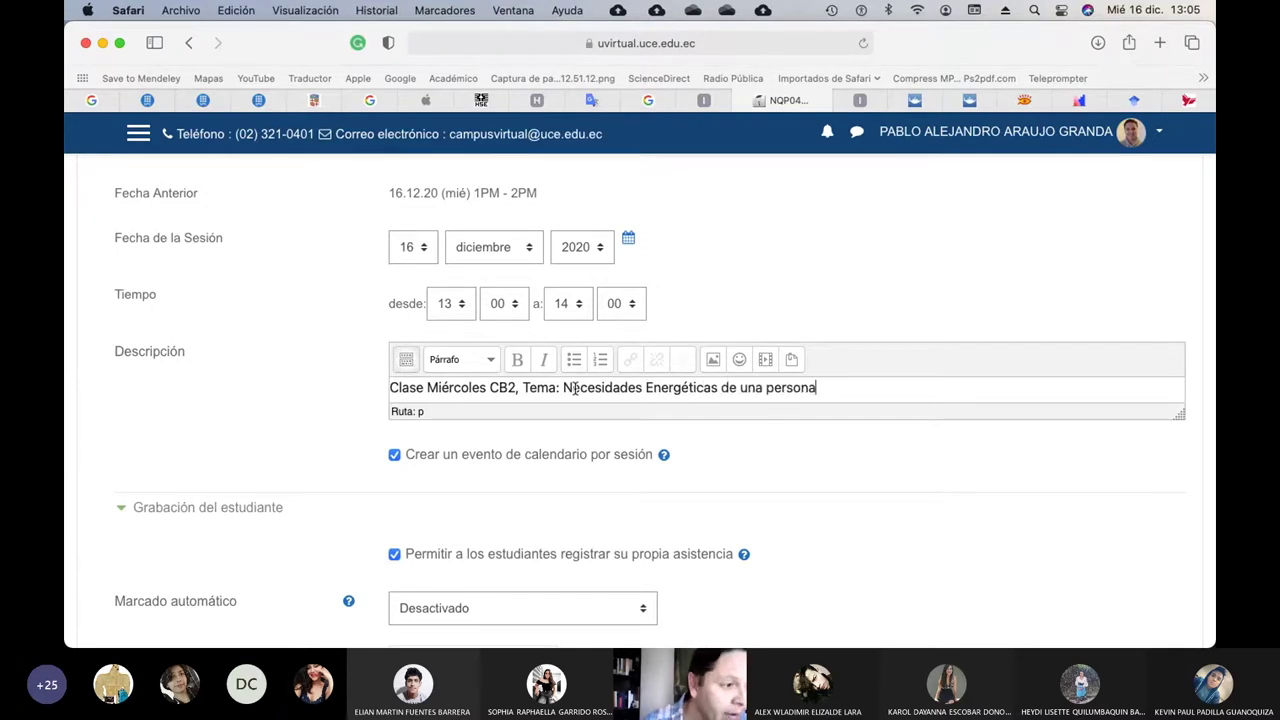
{"action": "scroll", "coordinate": [814, 506], "scroll_direction": "down", "scroll_amount": 10}
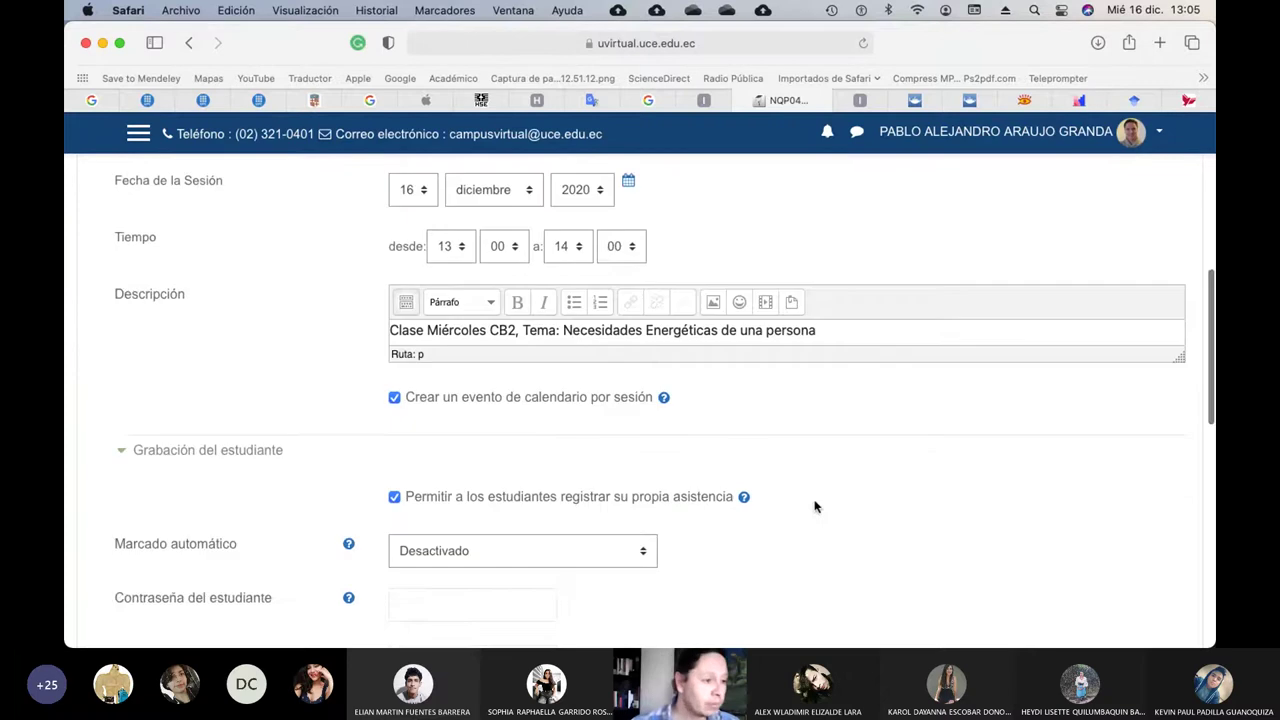
{"action": "left_click", "coordinate": [449, 271]}
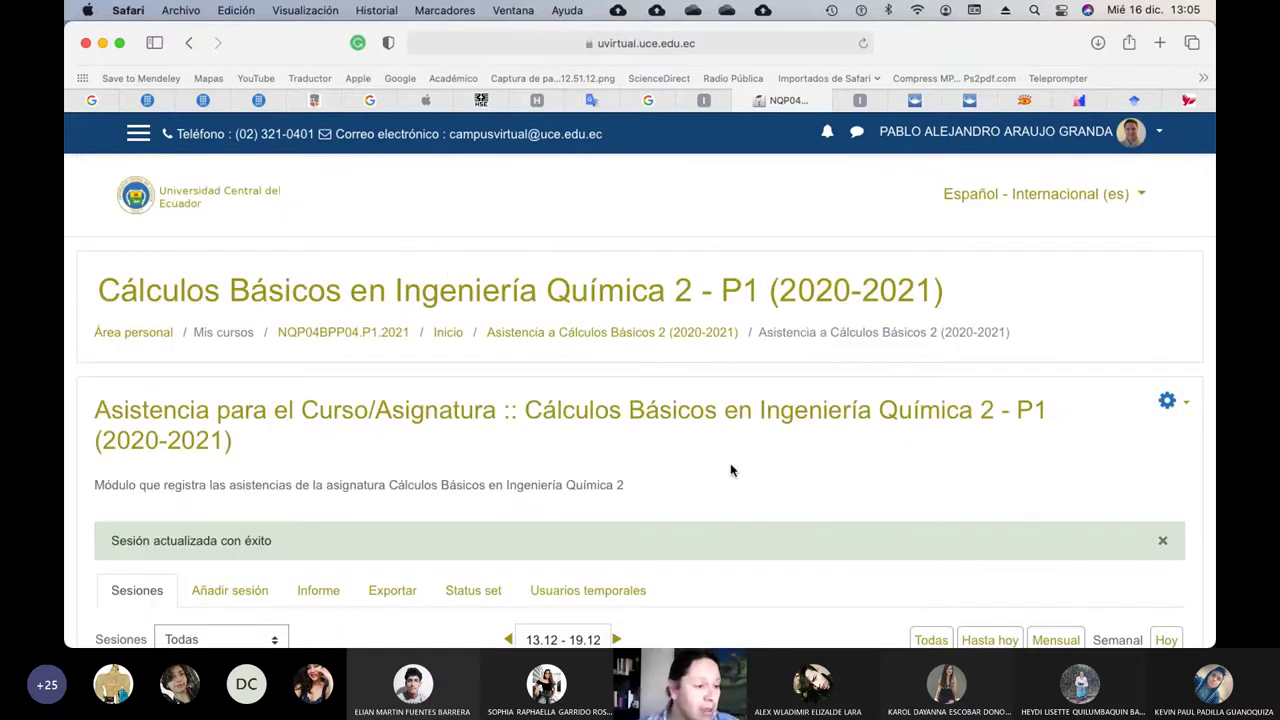
{"action": "scroll", "coordinate": [731, 471], "scroll_direction": "down", "scroll_amount": 8}
{"action": "scroll", "coordinate": [725, 470], "scroll_direction": "up", "scroll_amount": 2}
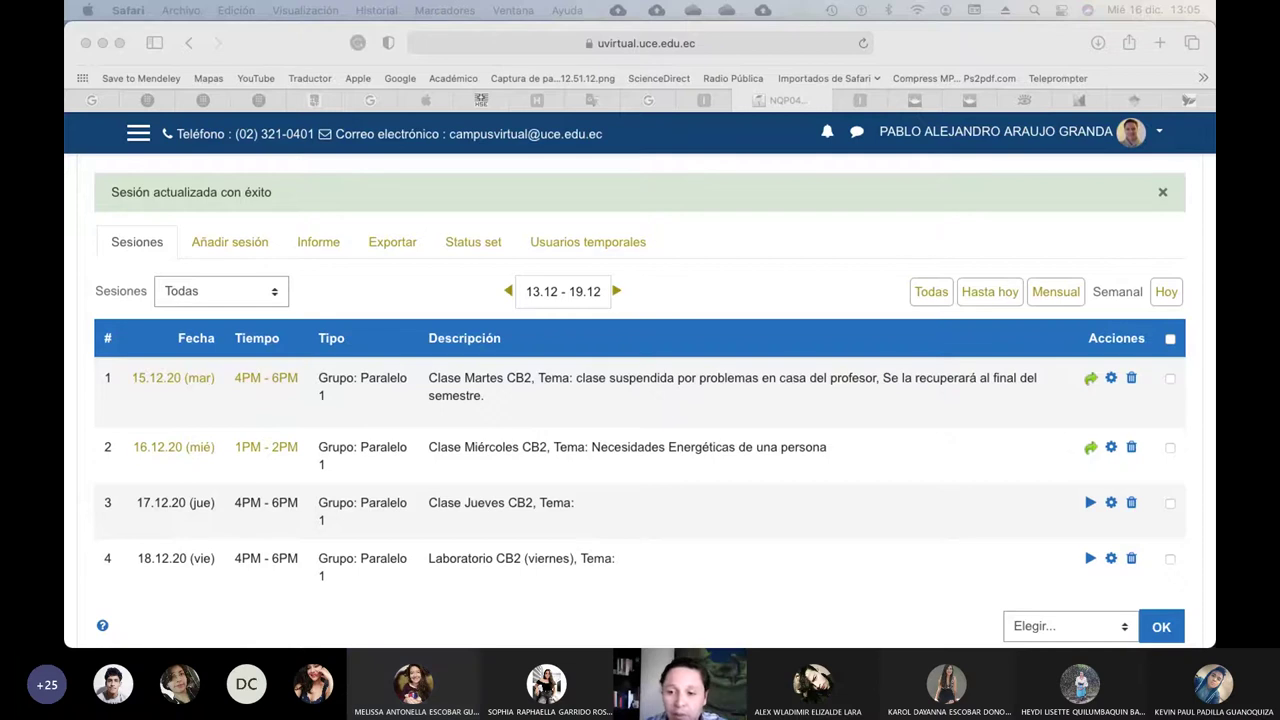
Step: Switch to the PowerPoint presentation "0. Necesidades de Energía de una persona" and enlarge its window to fill the screen
{"action": "left_click", "coordinate": [309, 49]}
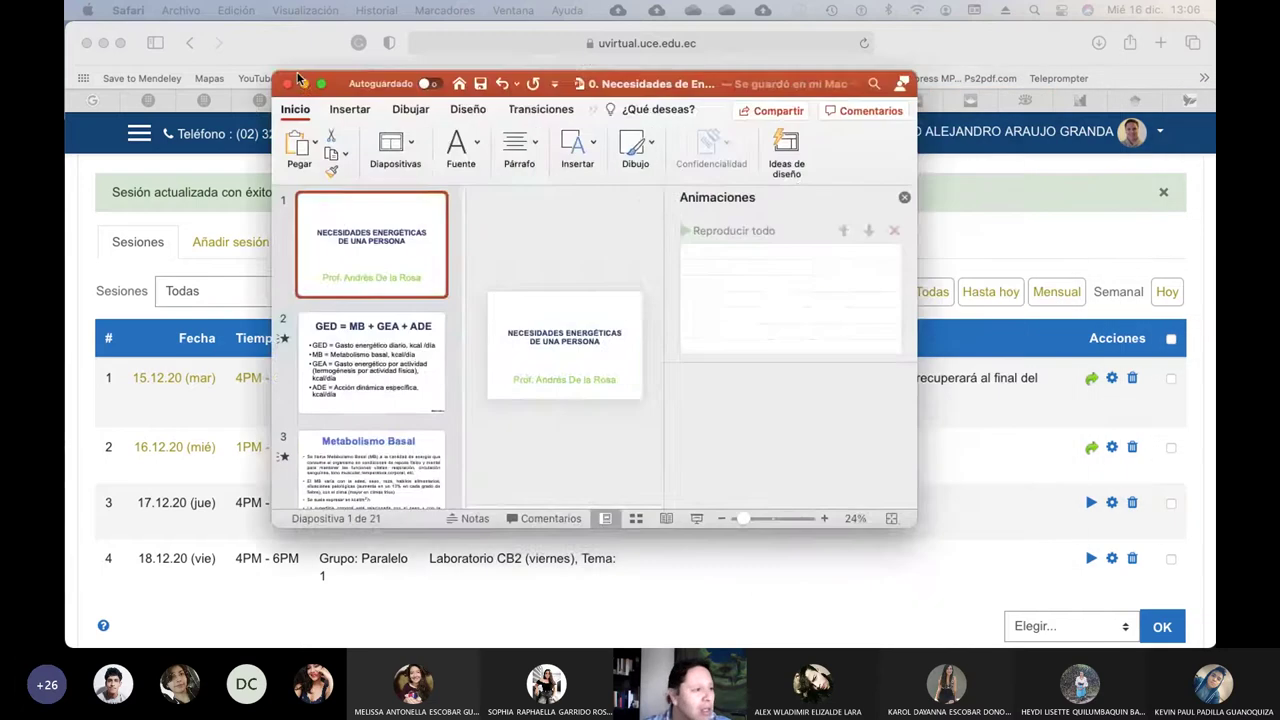
{"action": "left_click_drag", "start_coordinate": [326, 24], "coordinate": [132, 28]}
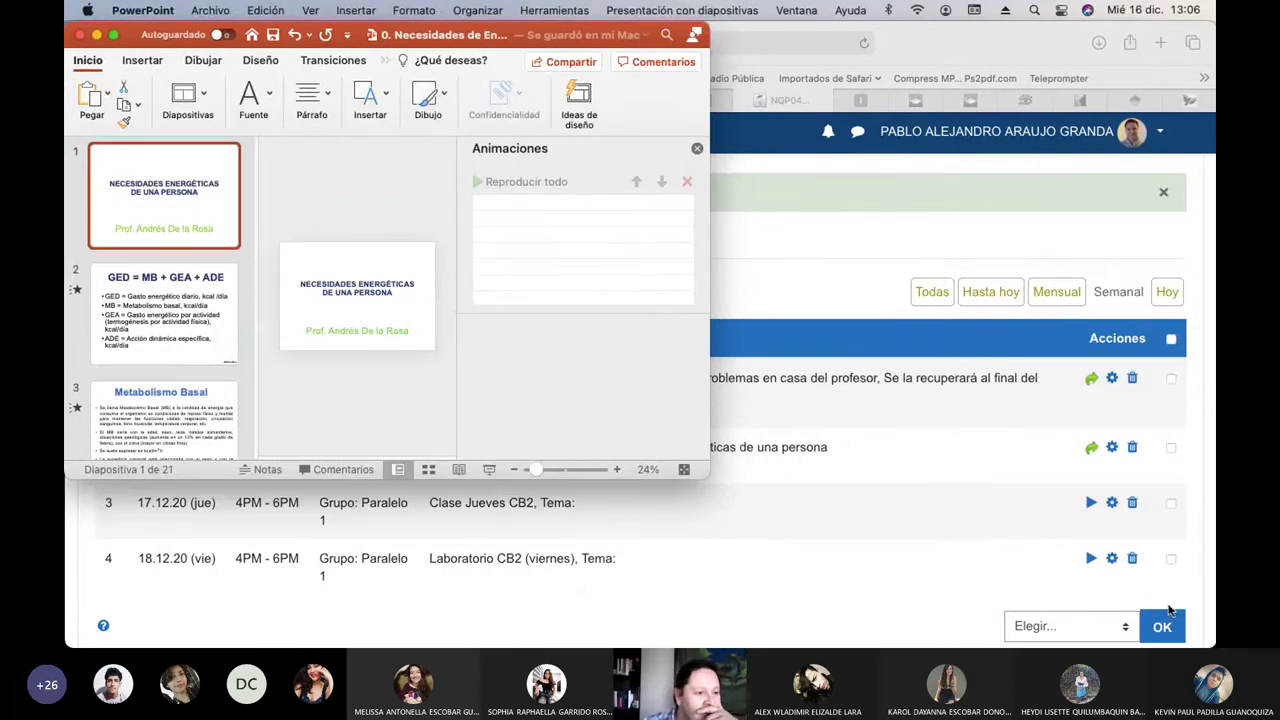
{"action": "left_click_drag", "start_coordinate": [707, 478], "coordinate": [1206, 642]}
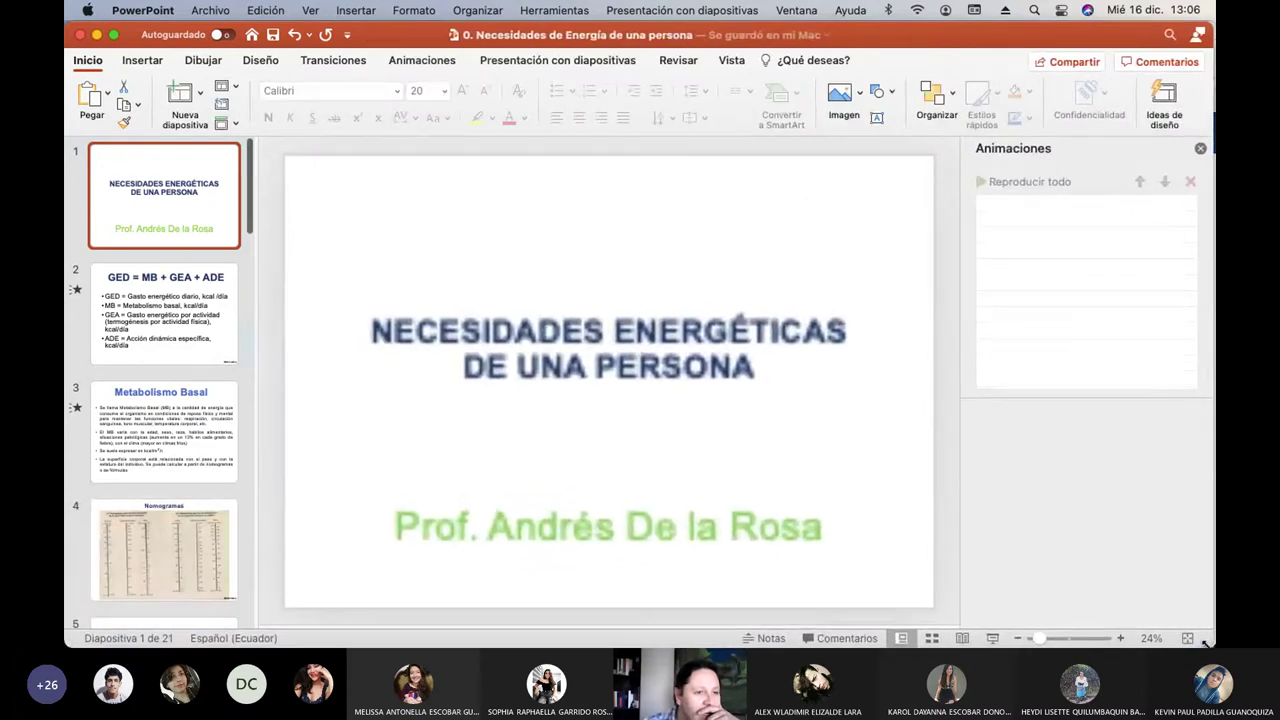
Step: Close the Animations pane and start the slide show of the presentation
{"action": "left_click", "coordinate": [1200, 148]}
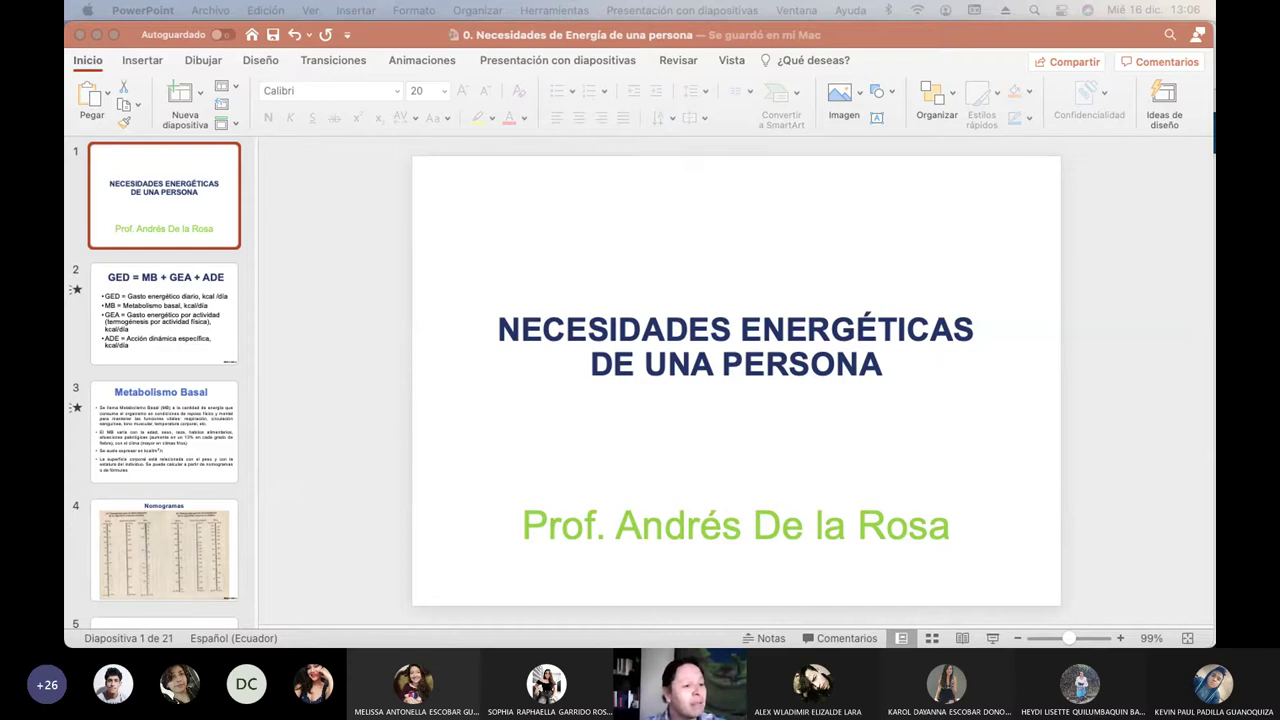
{"action": "left_click", "coordinate": [994, 637]}
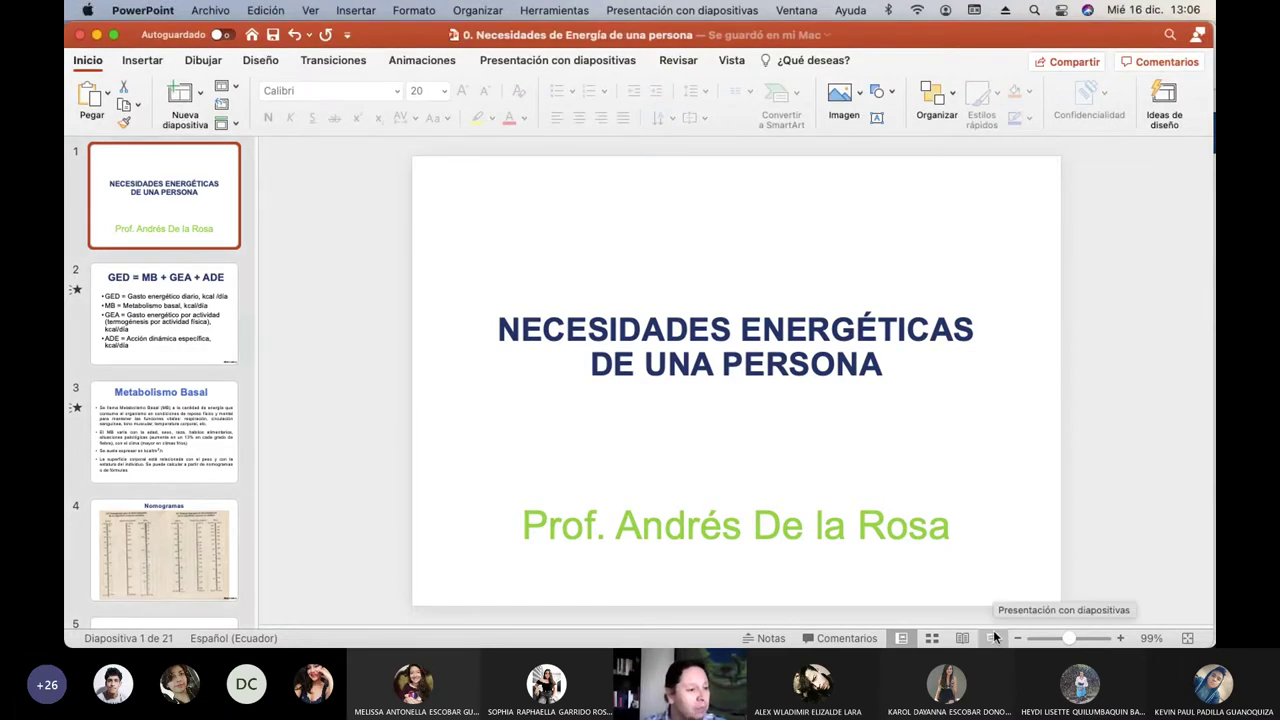
{"action": "left_click", "coordinate": [994, 637]}
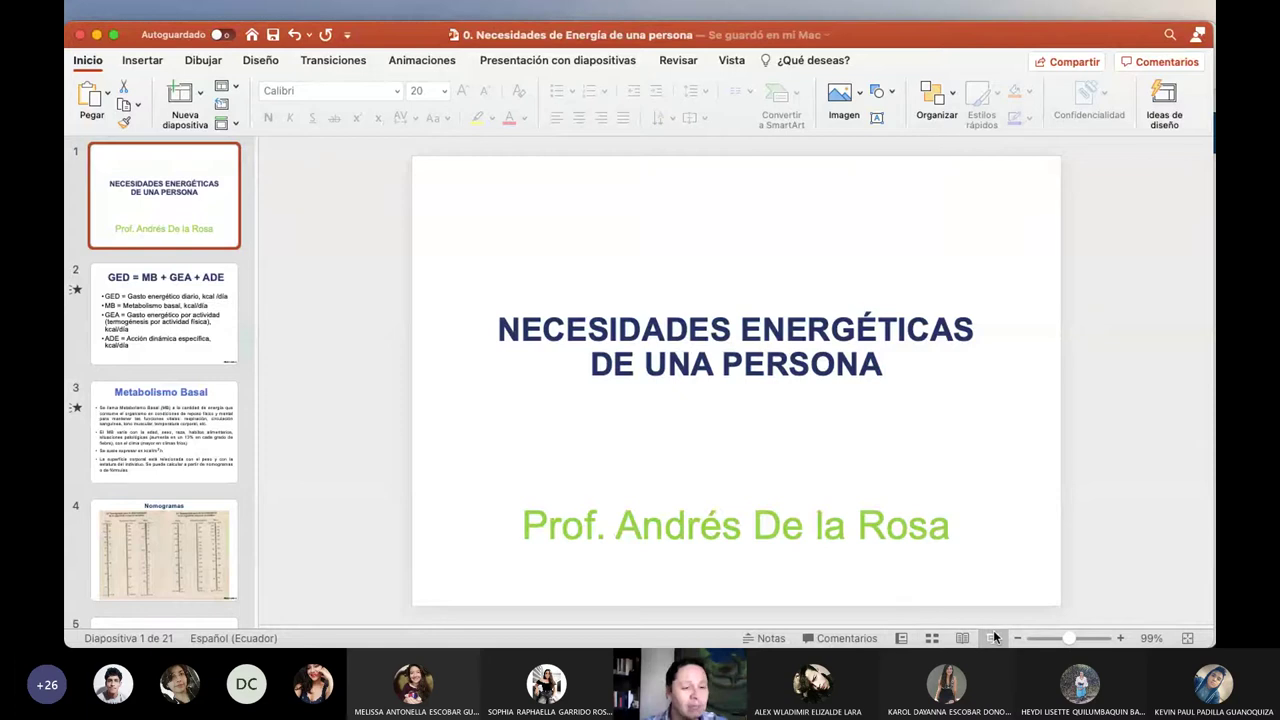